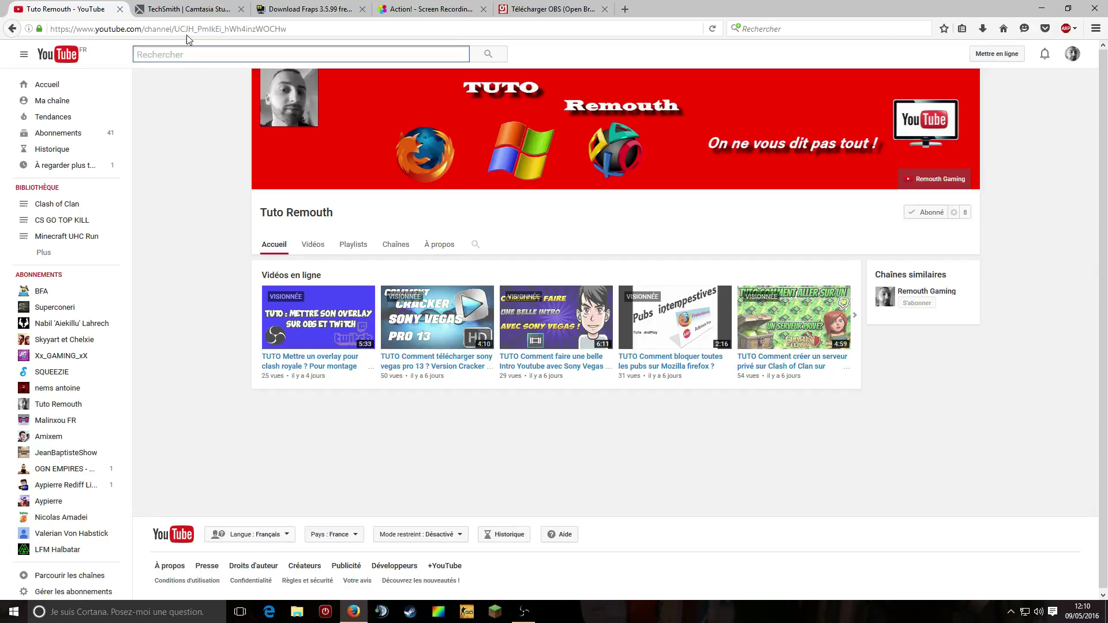
- View TechSmith's Camtasia page and open its free trial sign-in page to check the trial offer
{"action": "left_click", "coordinate": [211, 14]}
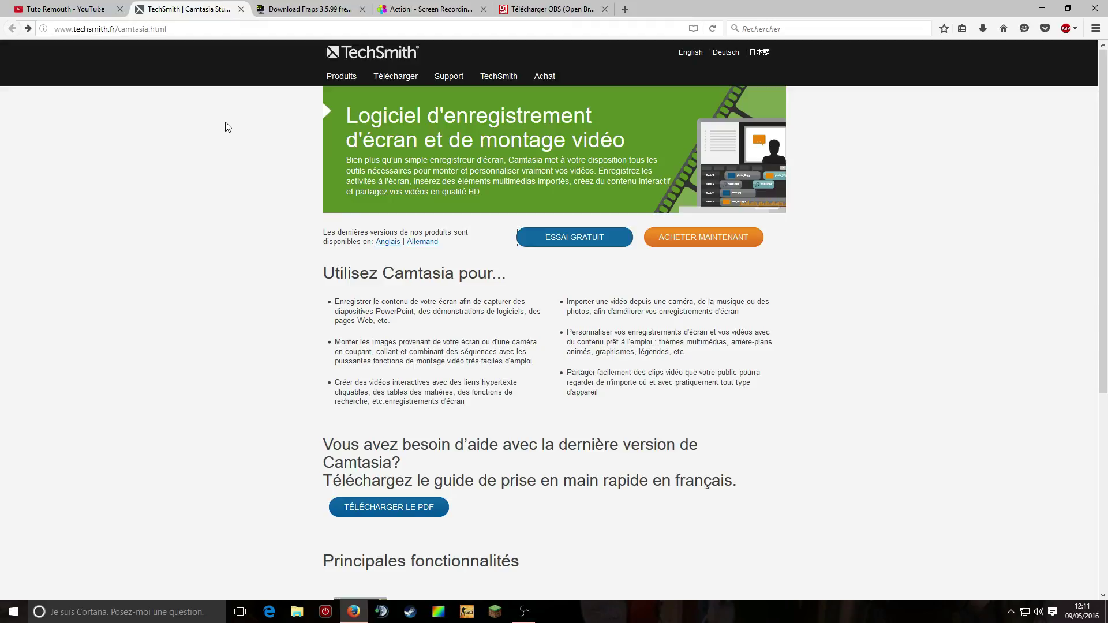
{"action": "left_click", "coordinate": [580, 244]}
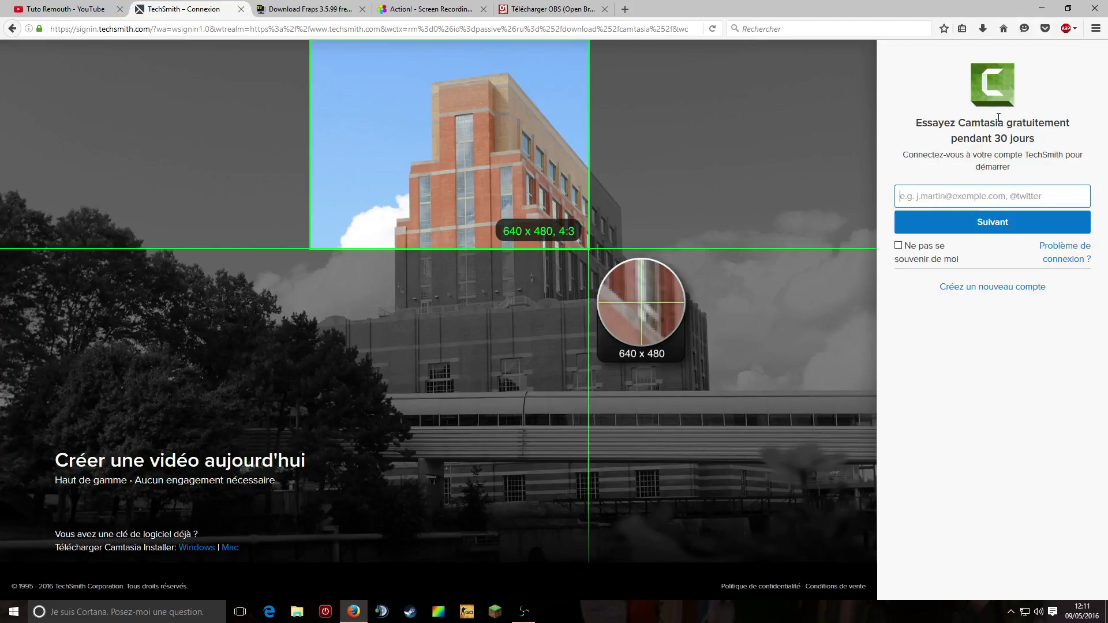
{"action": "left_click_drag", "start_coordinate": [922, 122], "coordinate": [1056, 123]}
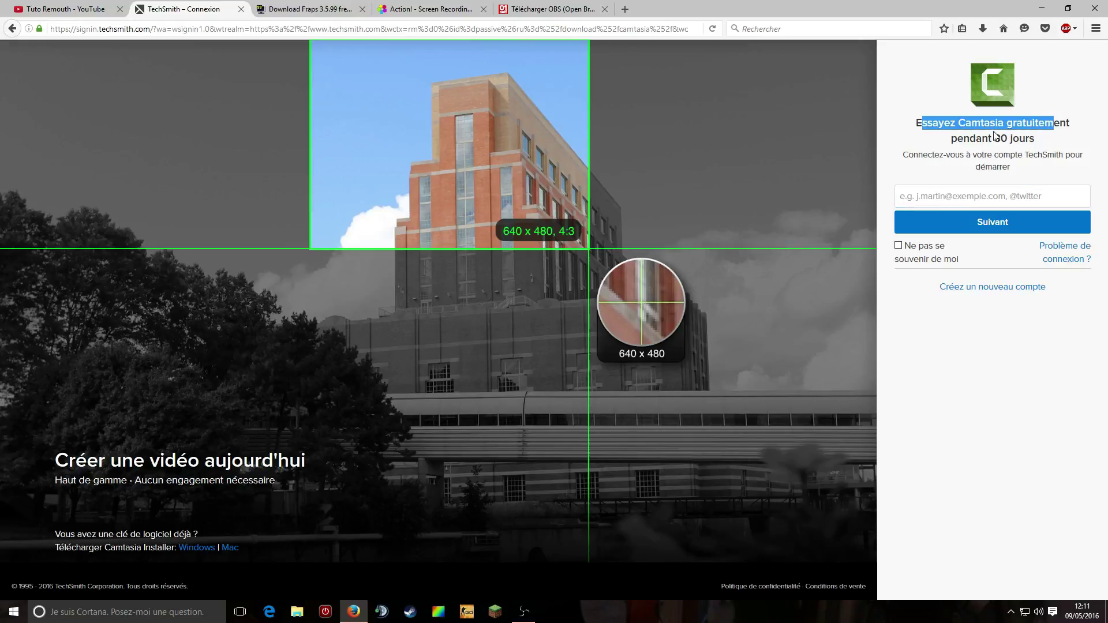
{"action": "left_click", "coordinate": [998, 136]}
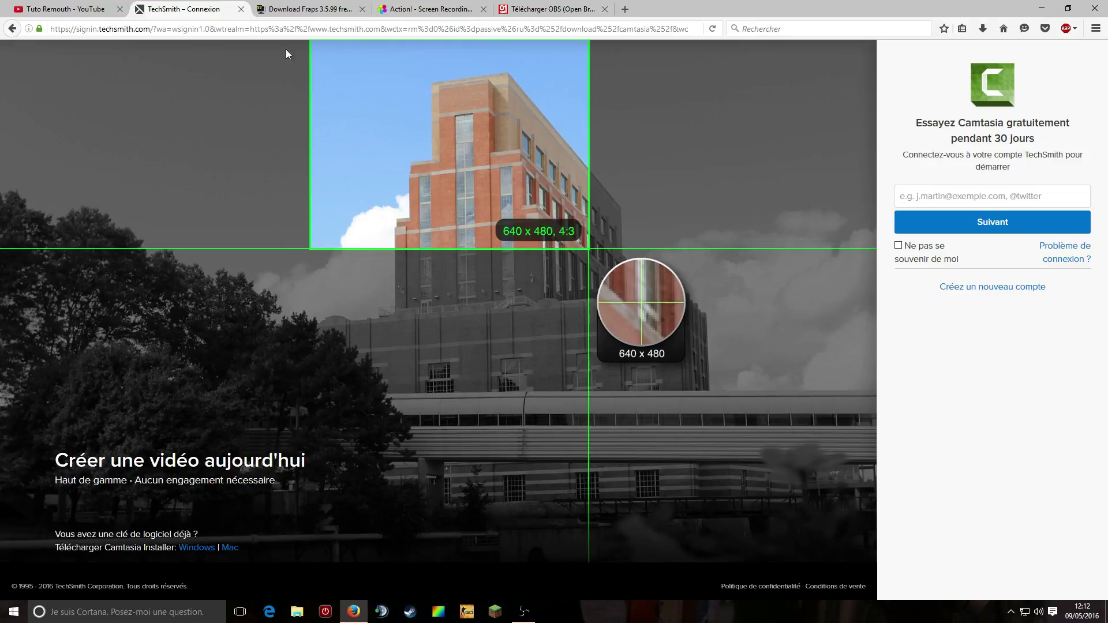
- View the Fraps download page, the Mirillis Action! product page and the 01net OBS download page
{"action": "left_click", "coordinate": [302, 10]}
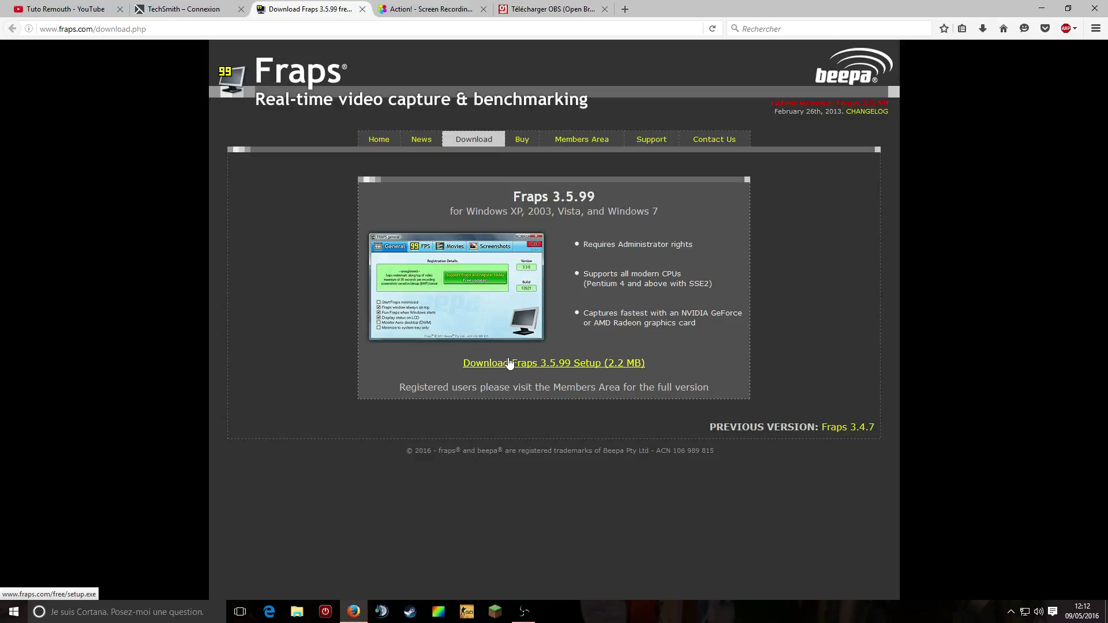
{"action": "left_click", "coordinate": [427, 9]}
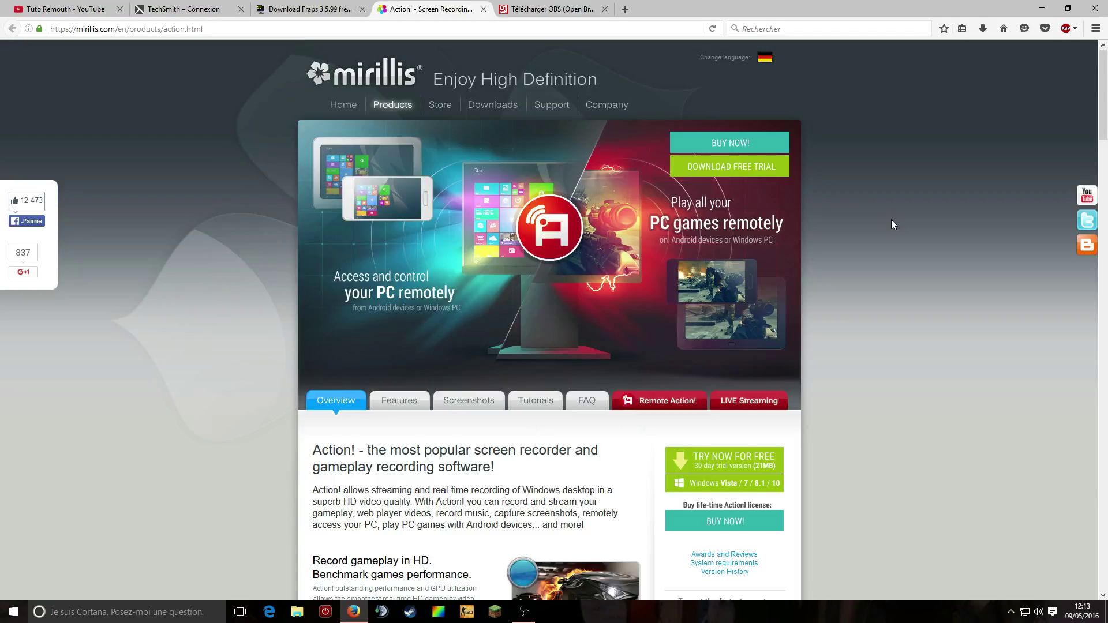
{"action": "left_click", "coordinate": [567, 9]}
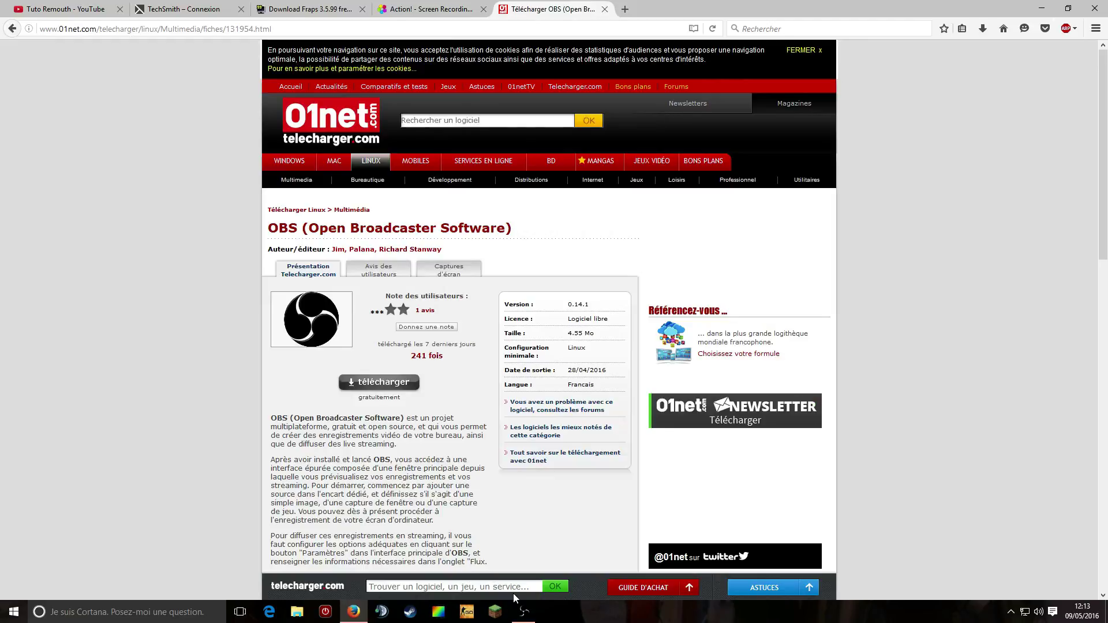
- Switch to Open Broadcaster Software, maximize its window and view the Vidéo settings
{"action": "left_click", "coordinate": [528, 616]}
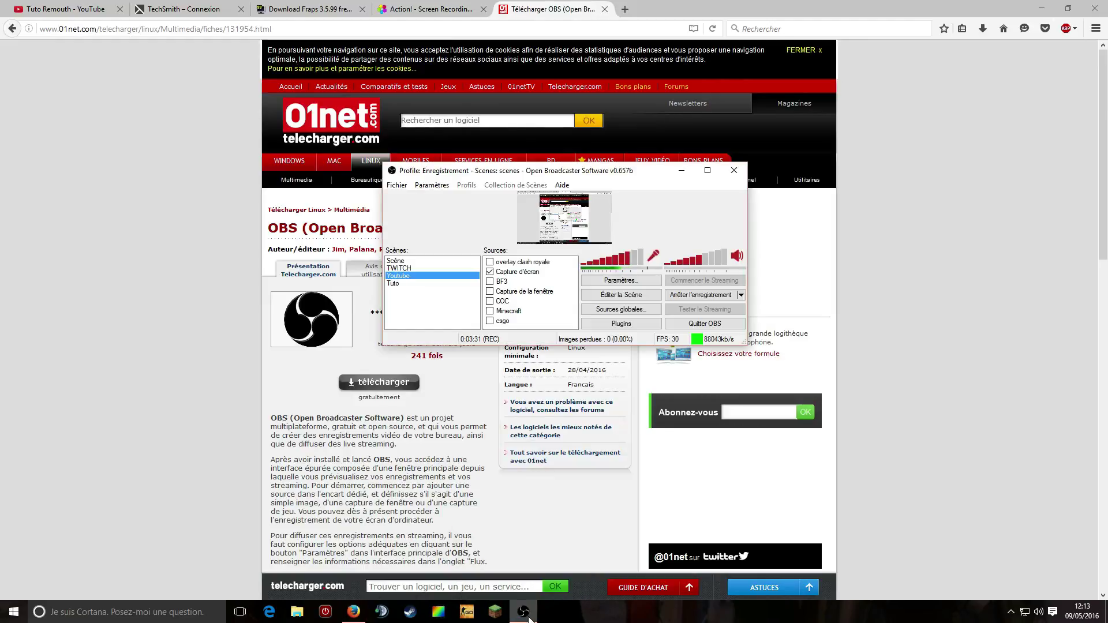
{"action": "double_click", "coordinate": [708, 167]}
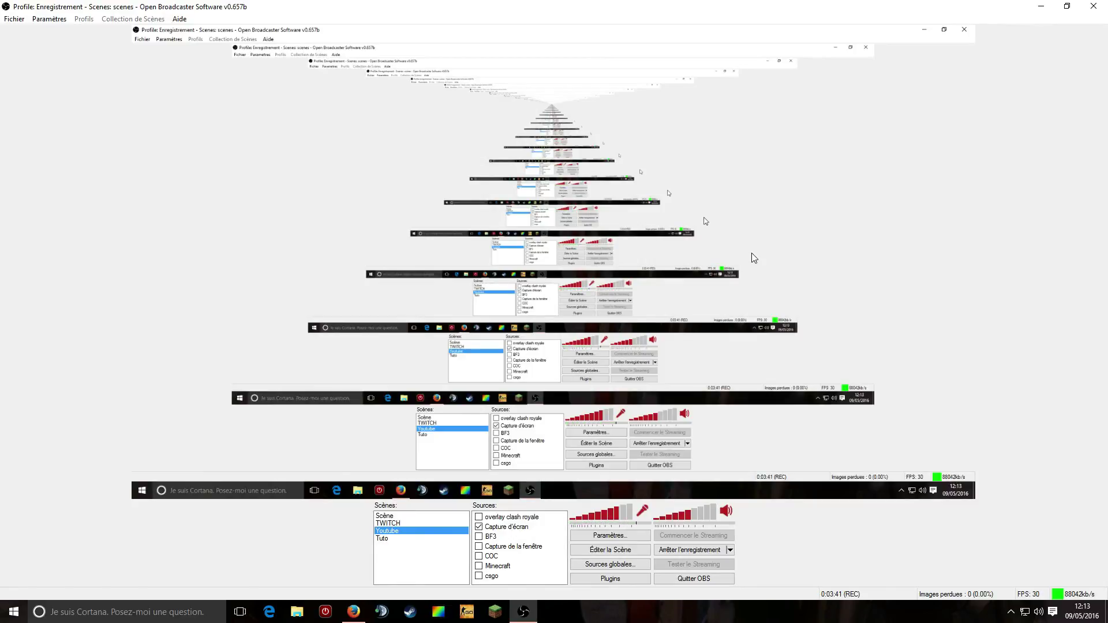
{"action": "left_click", "coordinate": [49, 18]}
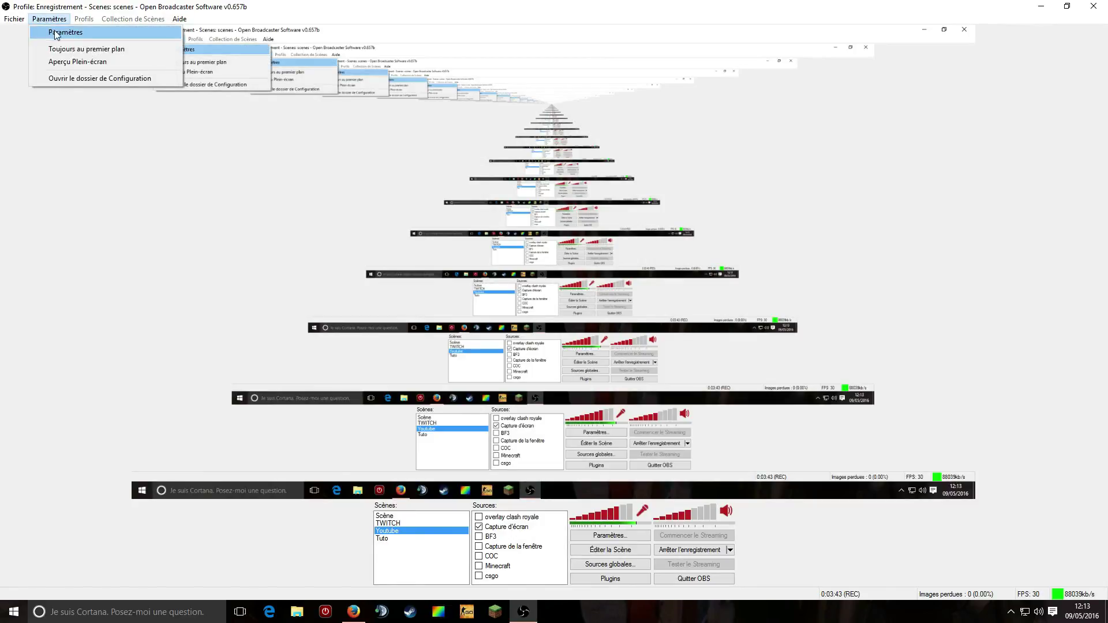
{"action": "left_click", "coordinate": [56, 33]}
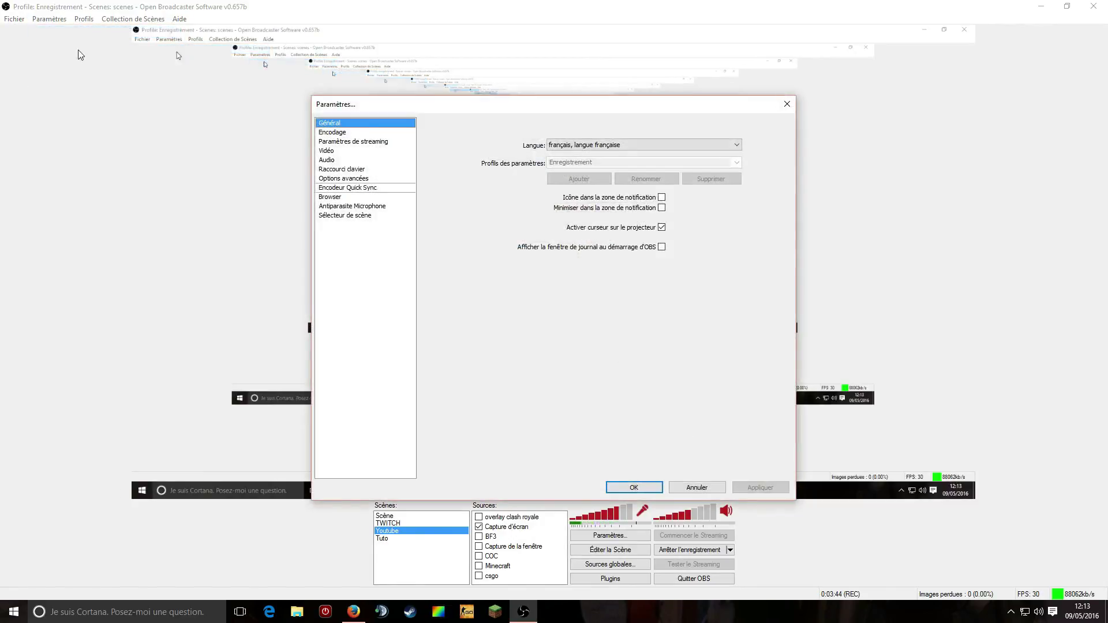
{"action": "left_click", "coordinate": [342, 151]}
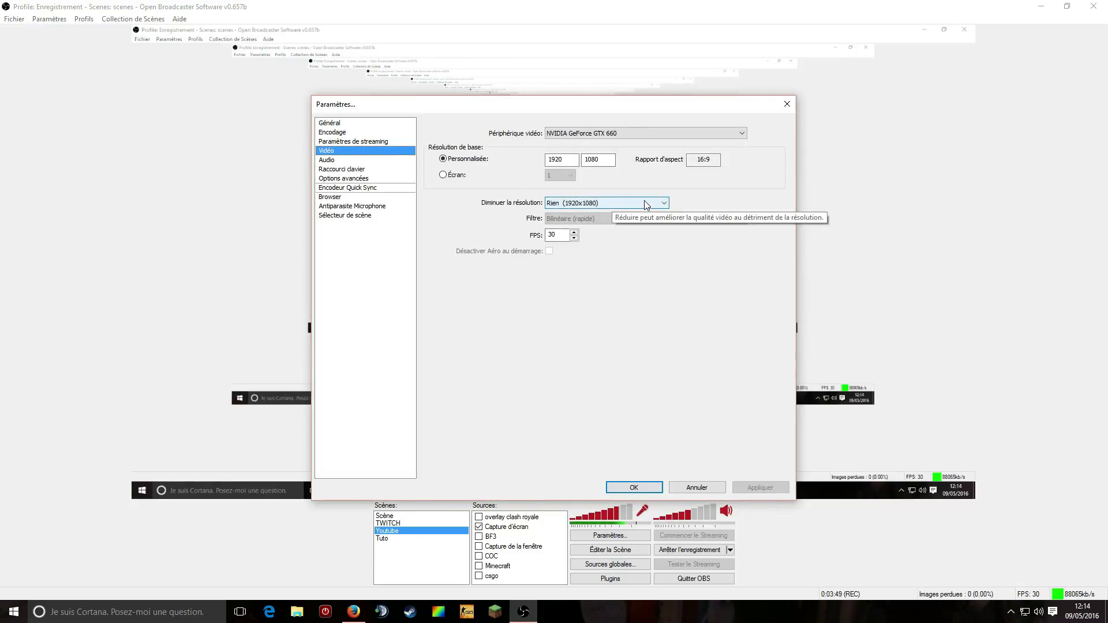
- In the Encodage settings, inspect the Qualité choices with Utiliser CBR temporarily off, re-enable it and discard the changes
{"action": "left_click", "coordinate": [345, 133]}
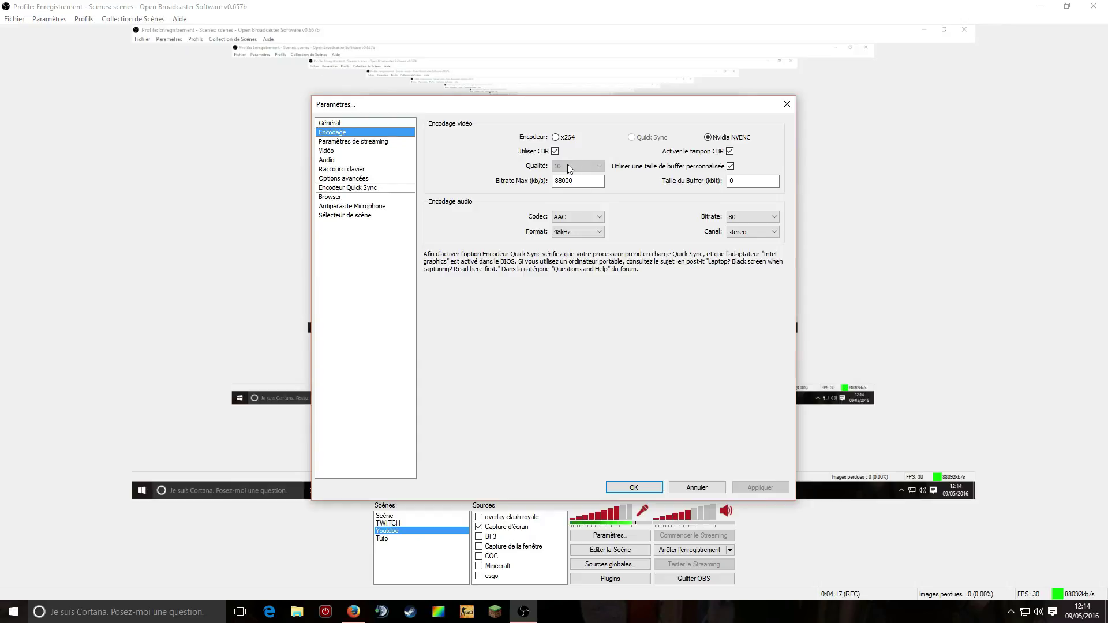
{"action": "left_click", "coordinate": [555, 152]}
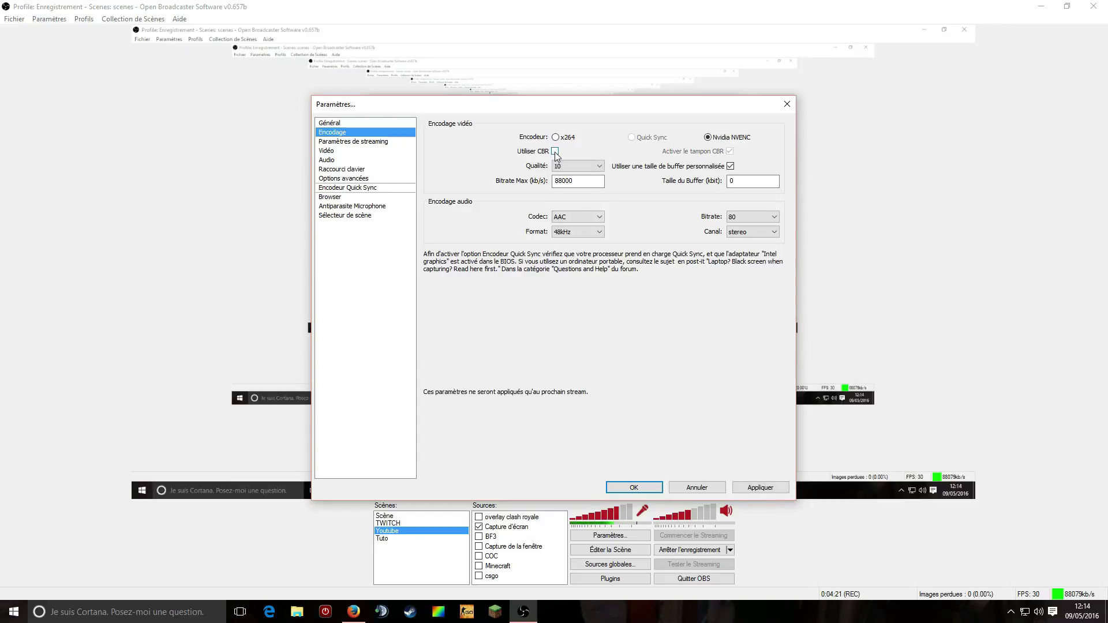
{"action": "left_click", "coordinate": [599, 167]}
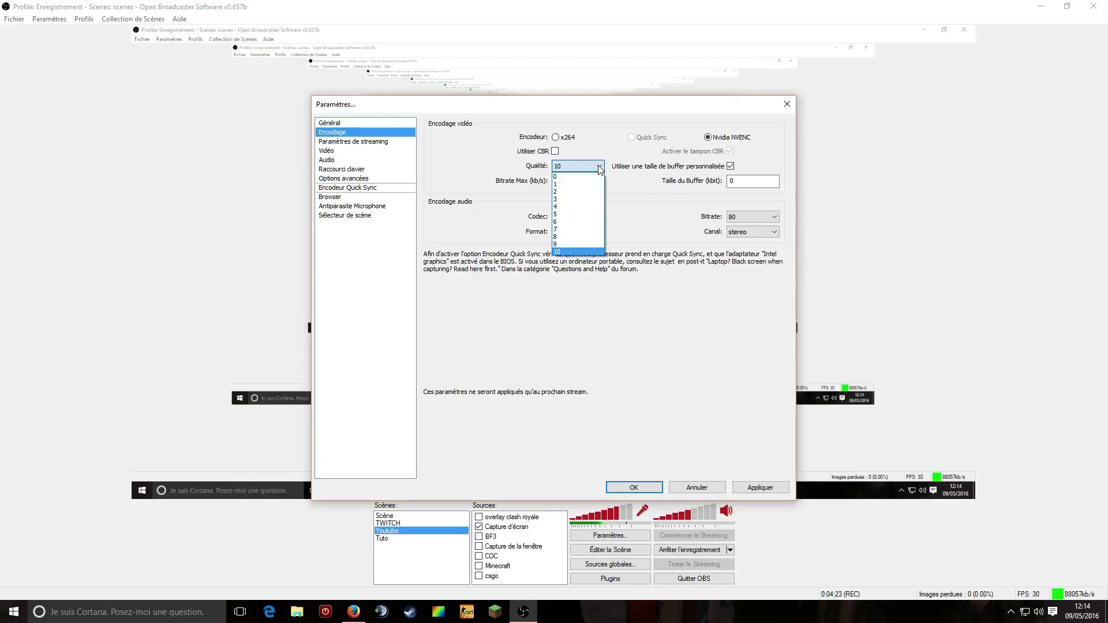
{"action": "left_click", "coordinate": [600, 170]}
{"action": "left_click", "coordinate": [599, 168]}
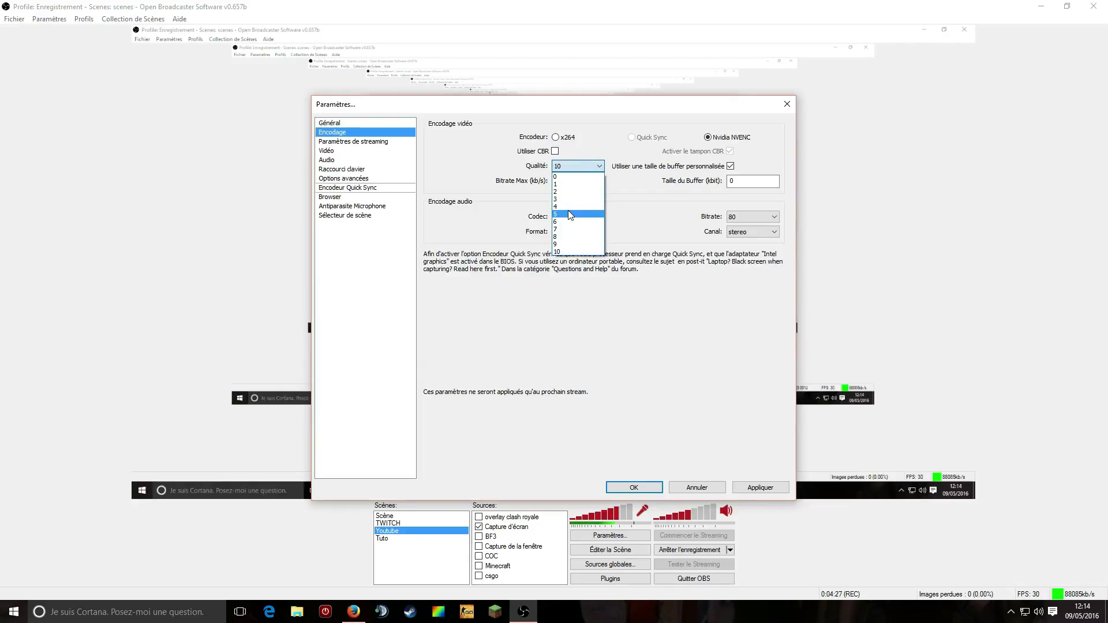
{"action": "left_click", "coordinate": [606, 146]}
{"action": "left_click", "coordinate": [555, 151]}
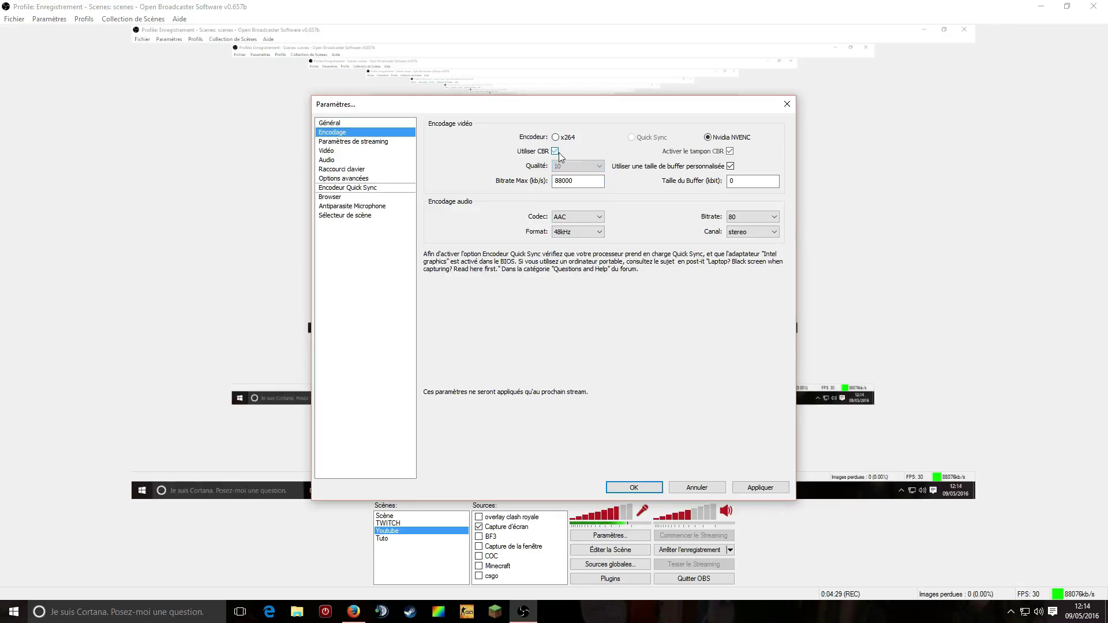
{"action": "left_click", "coordinate": [338, 152]}
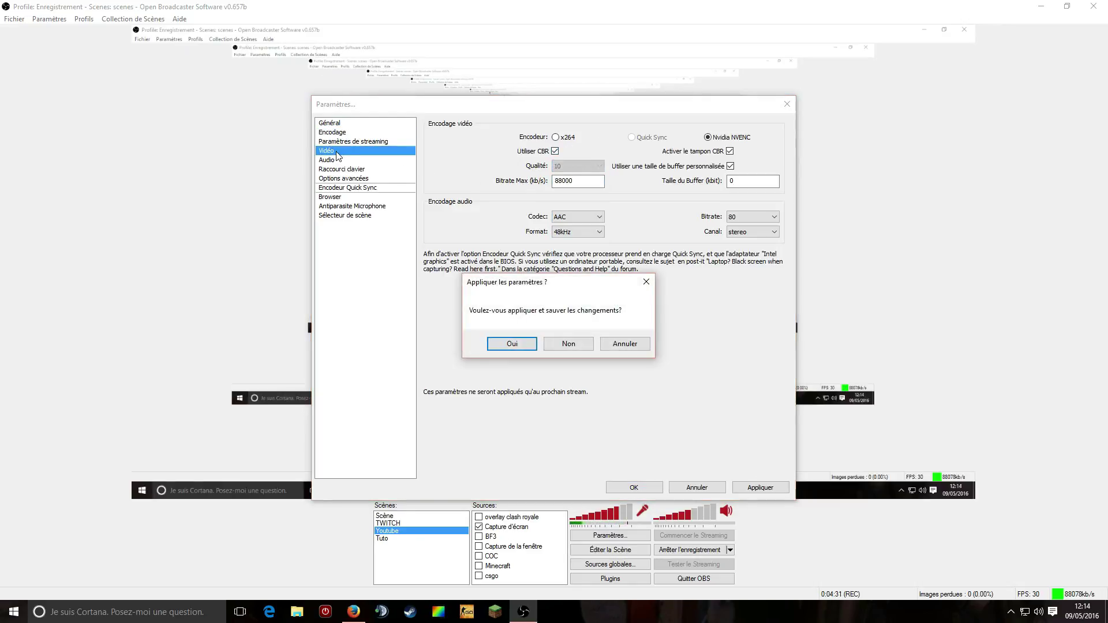
{"action": "left_click", "coordinate": [564, 349]}
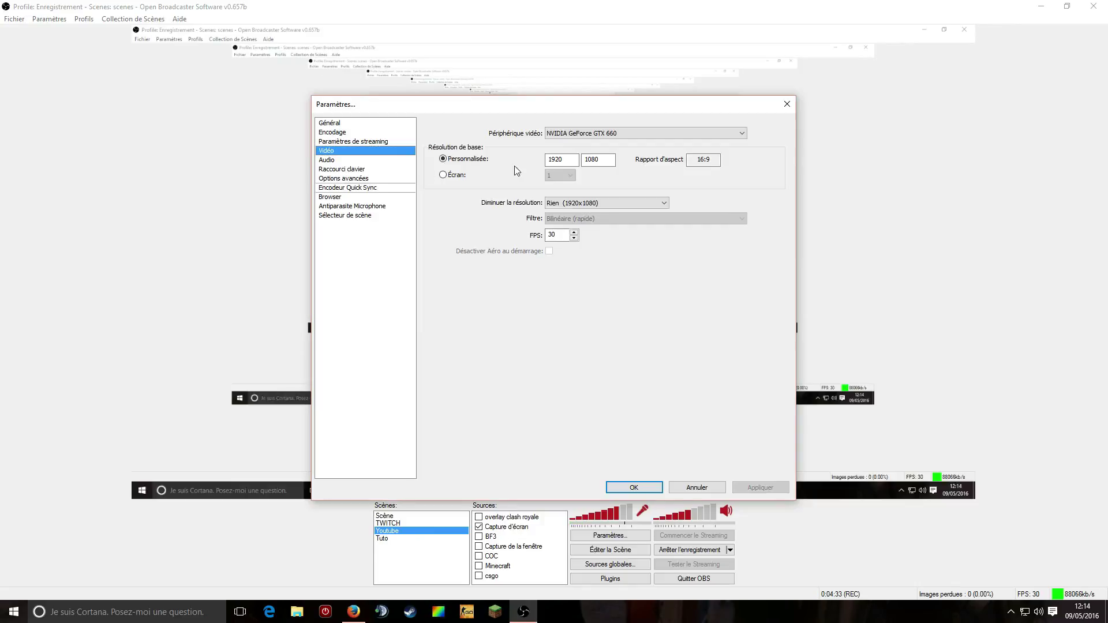
- Examine the available video devices, downscale resolutions and FPS field in the Vidéo settings, and close the settings
{"action": "left_click", "coordinate": [743, 134]}
{"action": "left_click", "coordinate": [744, 133]}
{"action": "left_click", "coordinate": [744, 133]}
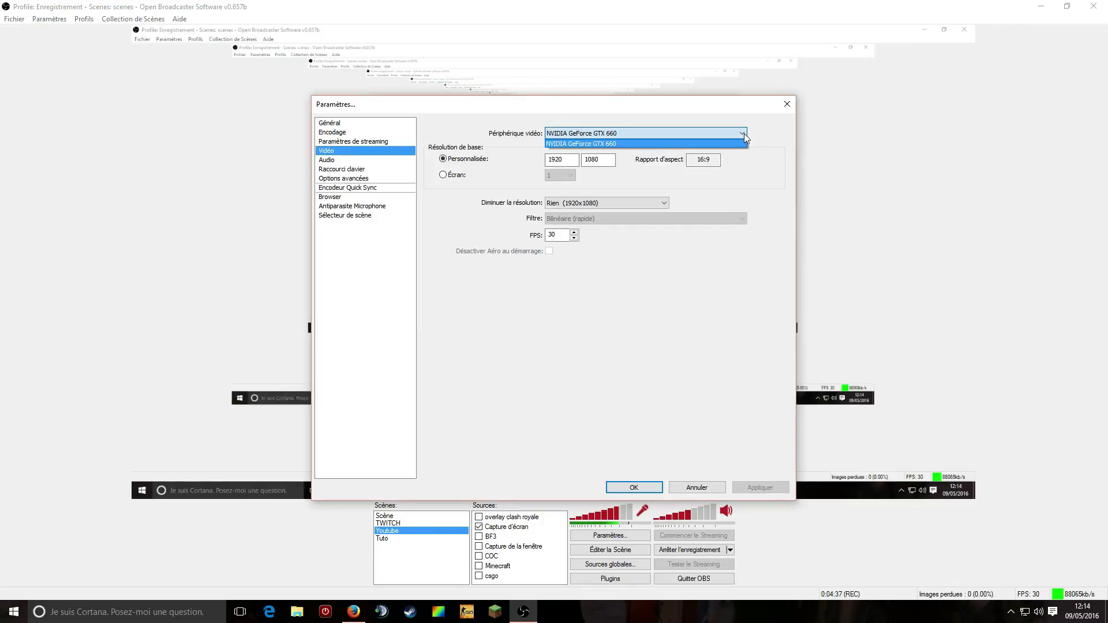
{"action": "left_click", "coordinate": [744, 133]}
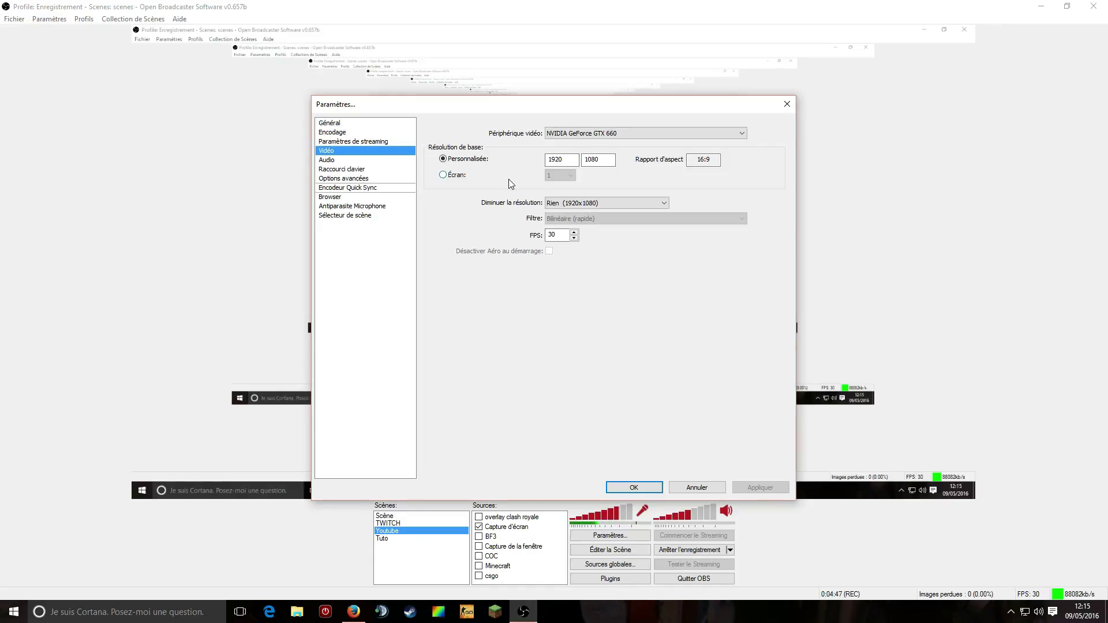
{"action": "left_click", "coordinate": [664, 203]}
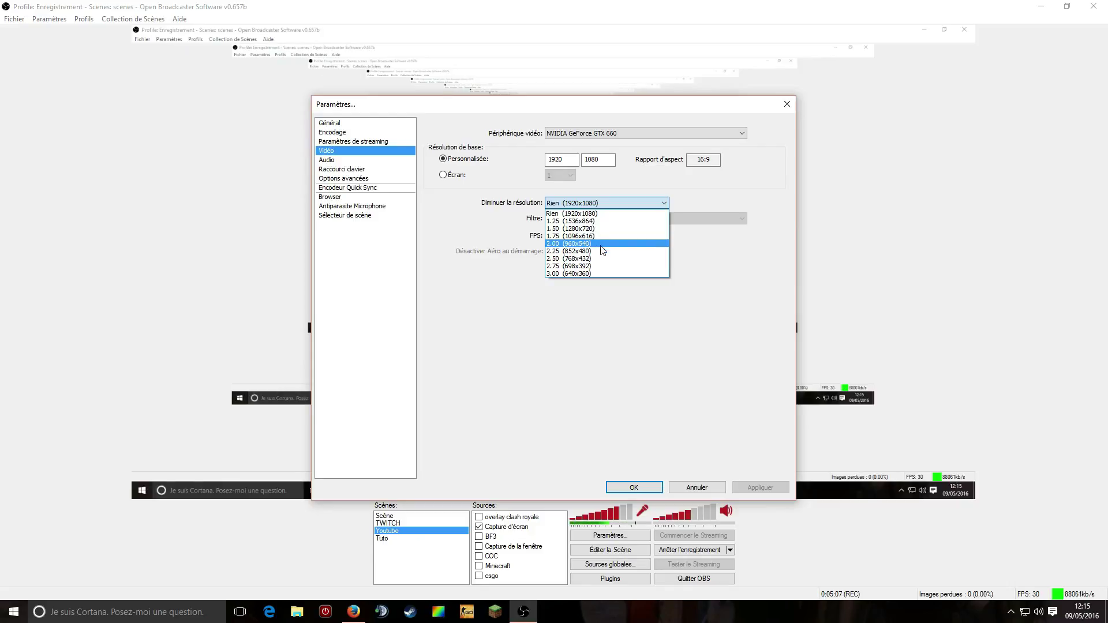
{"action": "left_click", "coordinate": [726, 259]}
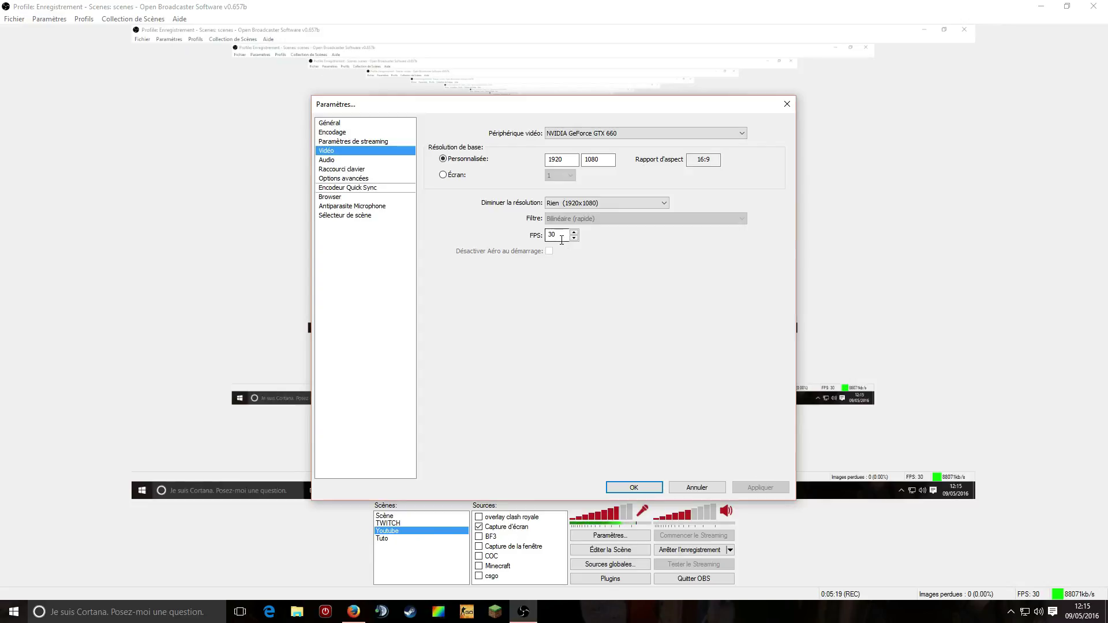
{"action": "left_click", "coordinate": [559, 235]}
{"action": "left_click", "coordinate": [786, 104]}
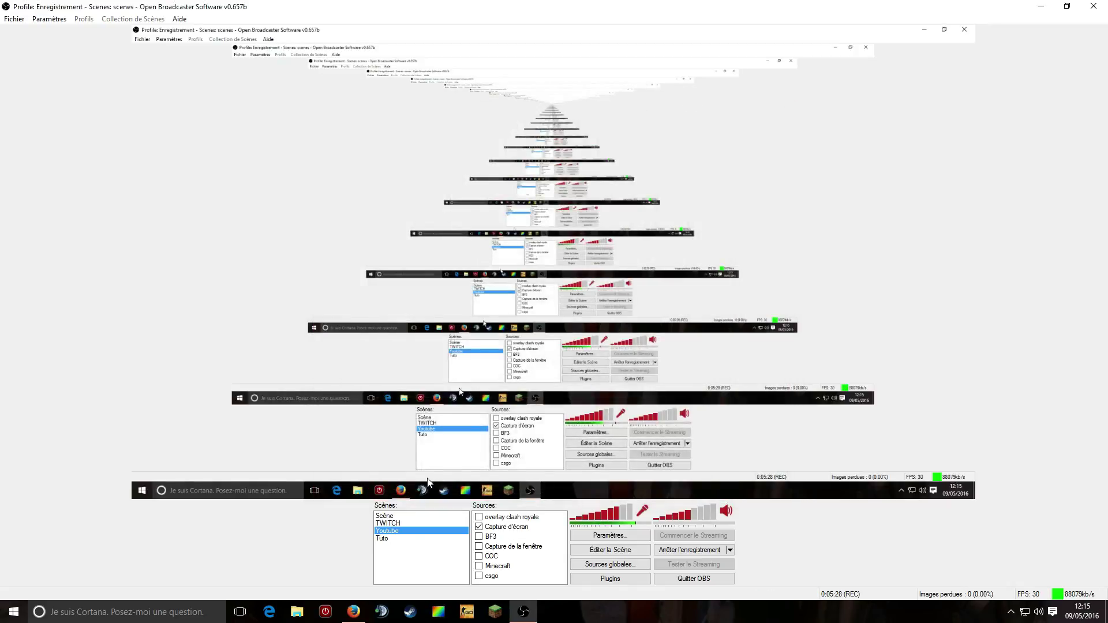
- Reopen the OBS settings, examine the output mode and file path under Paramètres de streaming, and close them
{"action": "left_click", "coordinate": [357, 613]}
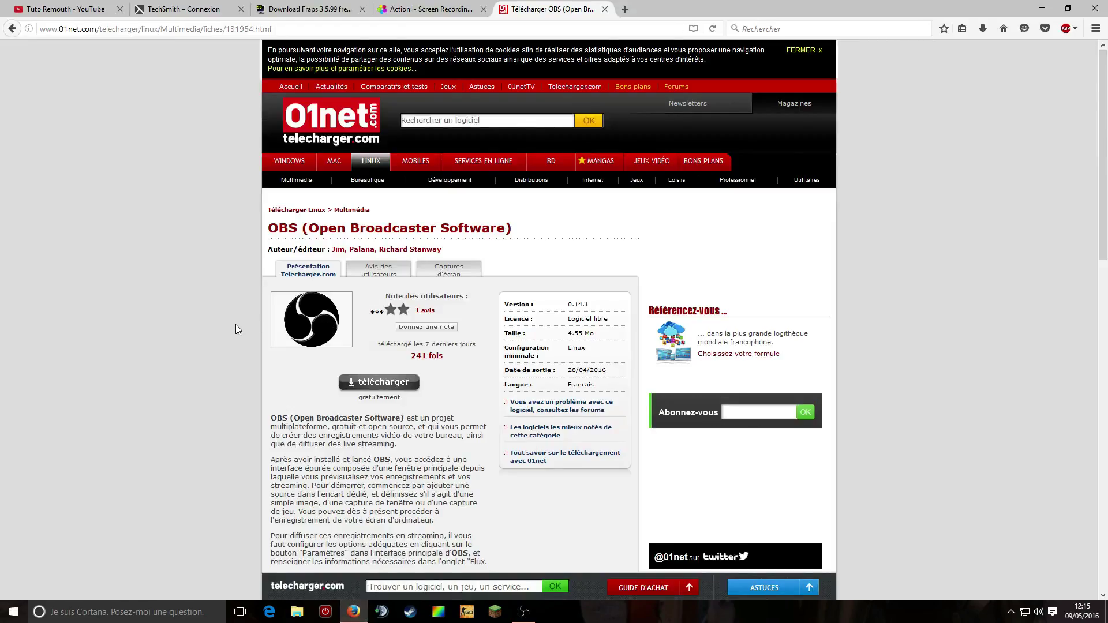
{"action": "left_click", "coordinate": [523, 612]}
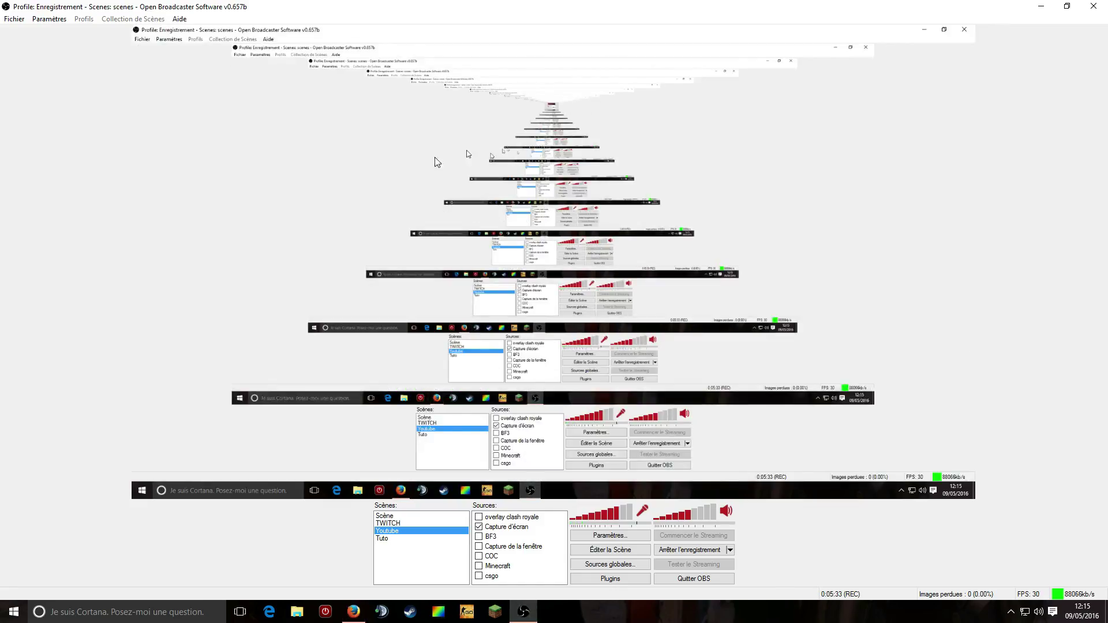
{"action": "left_click", "coordinate": [50, 19]}
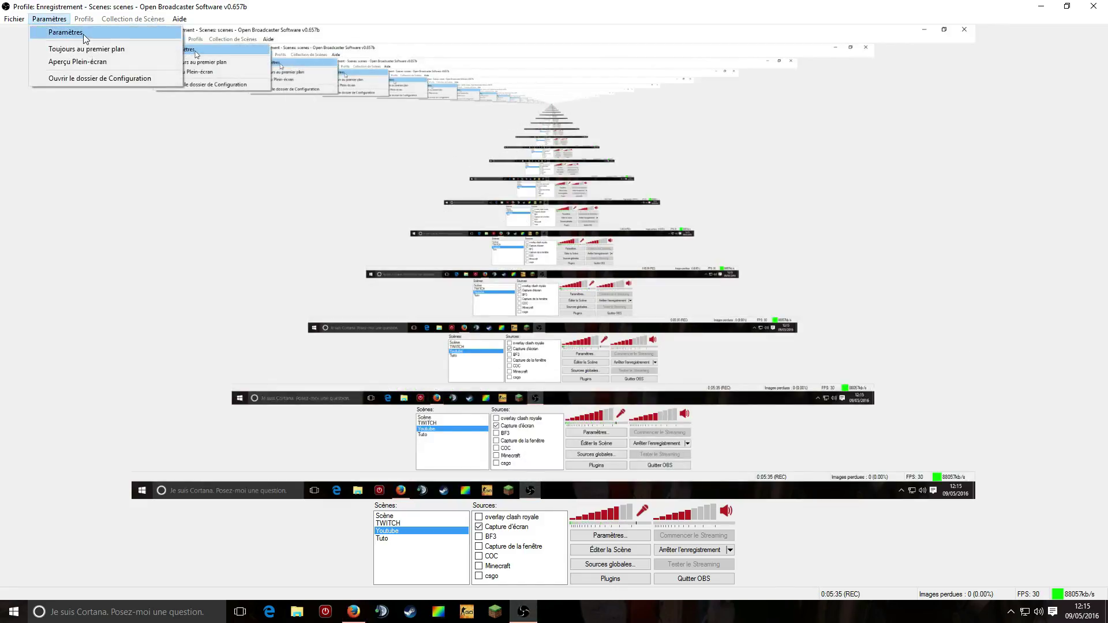
{"action": "left_click", "coordinate": [49, 30]}
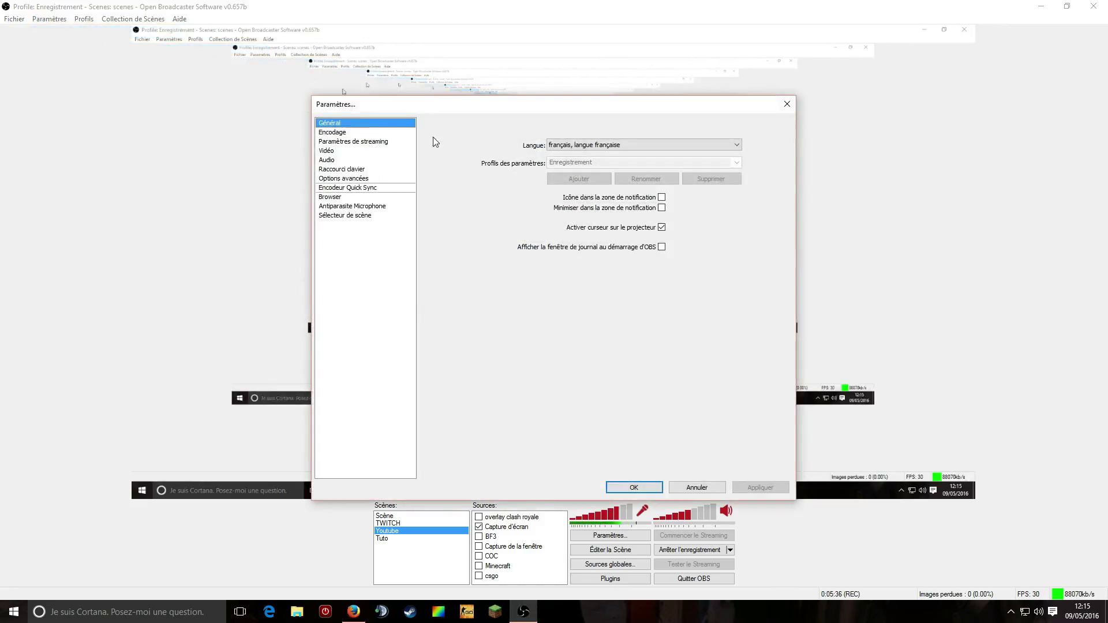
{"action": "left_click", "coordinate": [336, 152]}
{"action": "left_click", "coordinate": [339, 133]}
{"action": "left_click", "coordinate": [346, 142]}
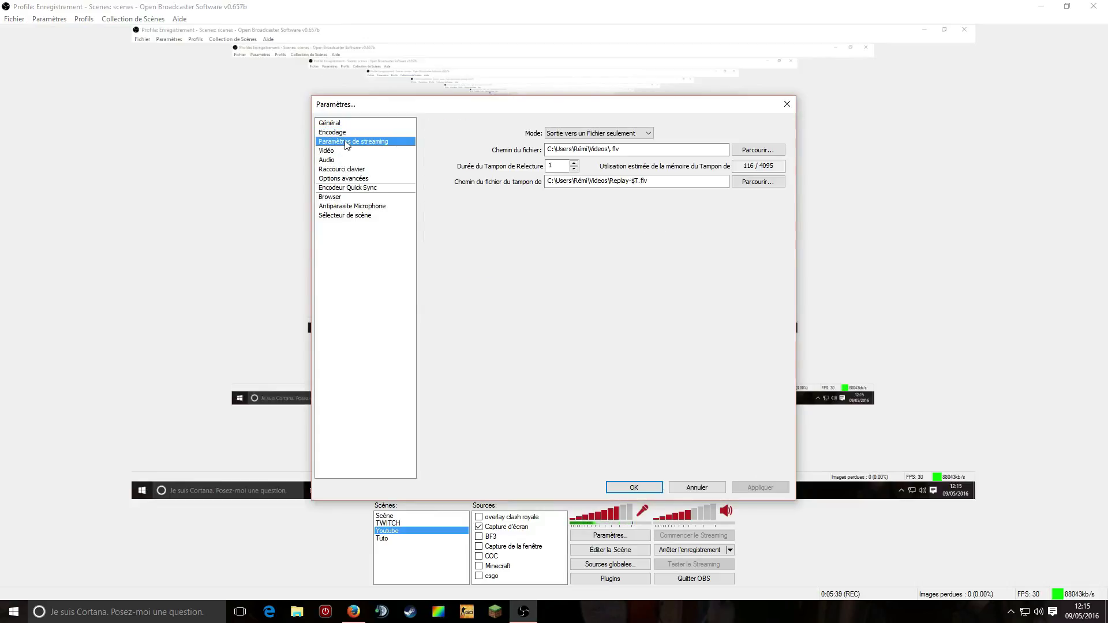
{"action": "left_click", "coordinate": [788, 105]}
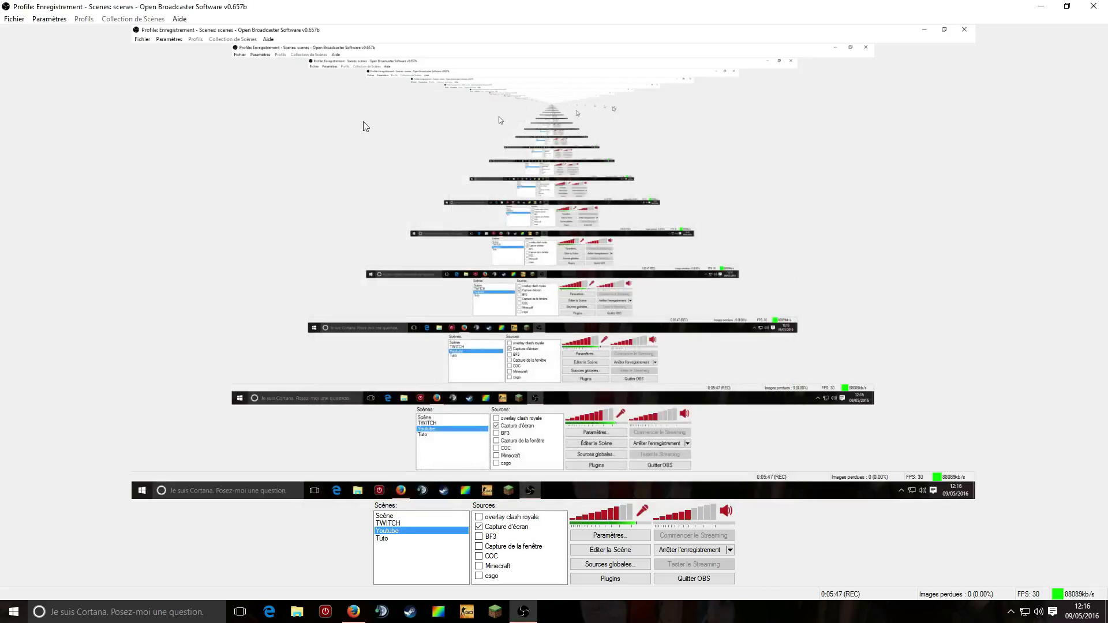
- Switch back to Firefox and revisit the Action!, Fraps and Camtasia pages to compare the recording programs
{"action": "left_click", "coordinate": [353, 611]}
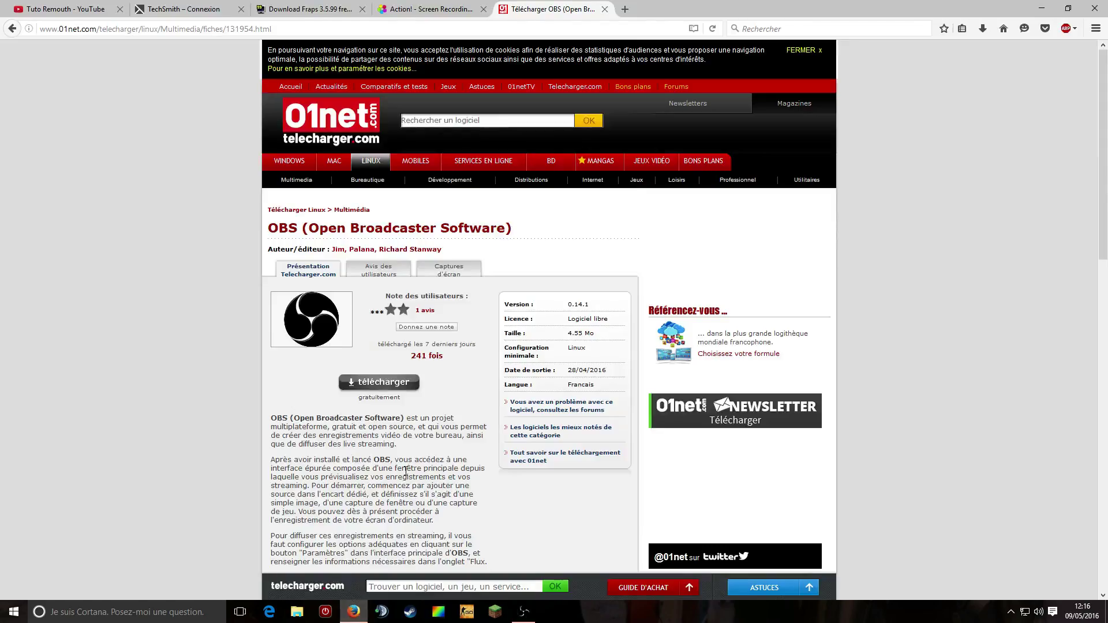
{"action": "left_click", "coordinate": [433, 10]}
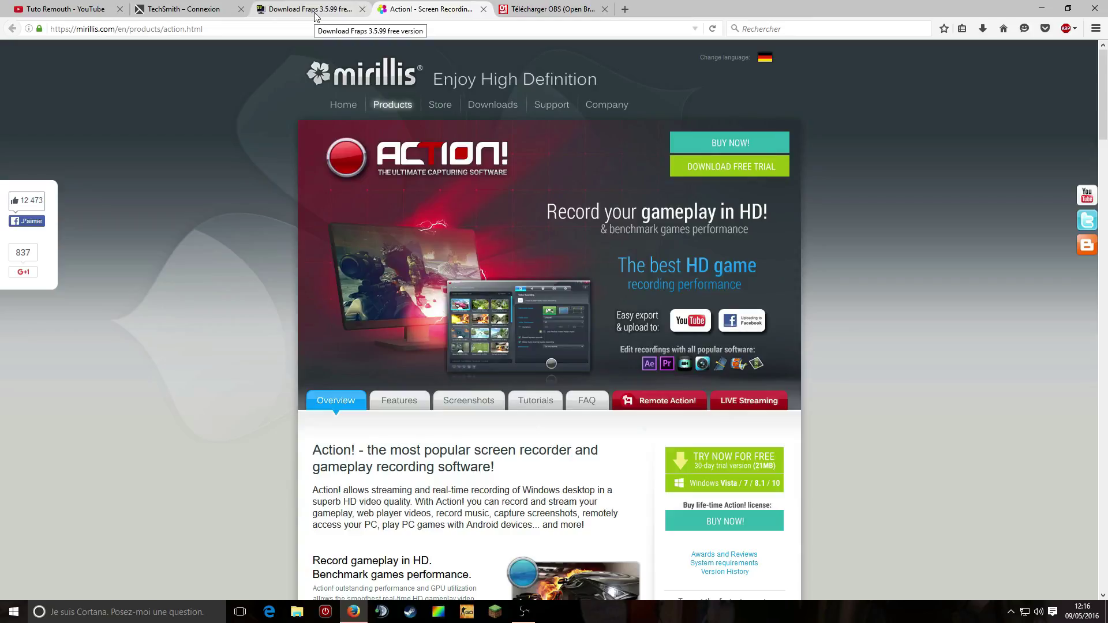
{"action": "left_click", "coordinate": [184, 10]}
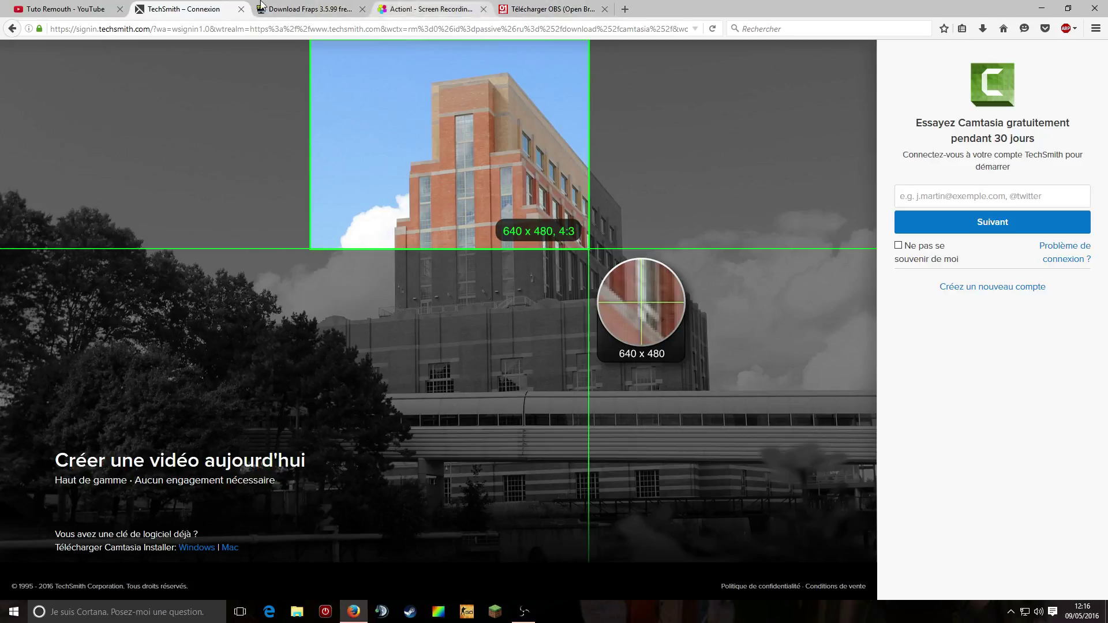
{"action": "left_click", "coordinate": [433, 16]}
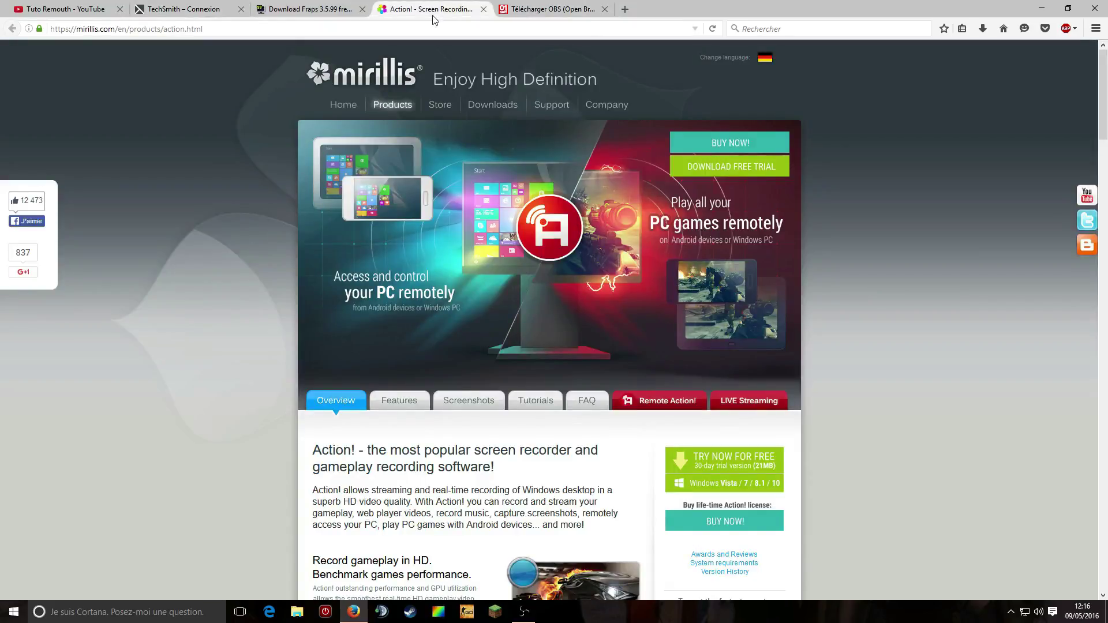
{"action": "left_click", "coordinate": [321, 12]}
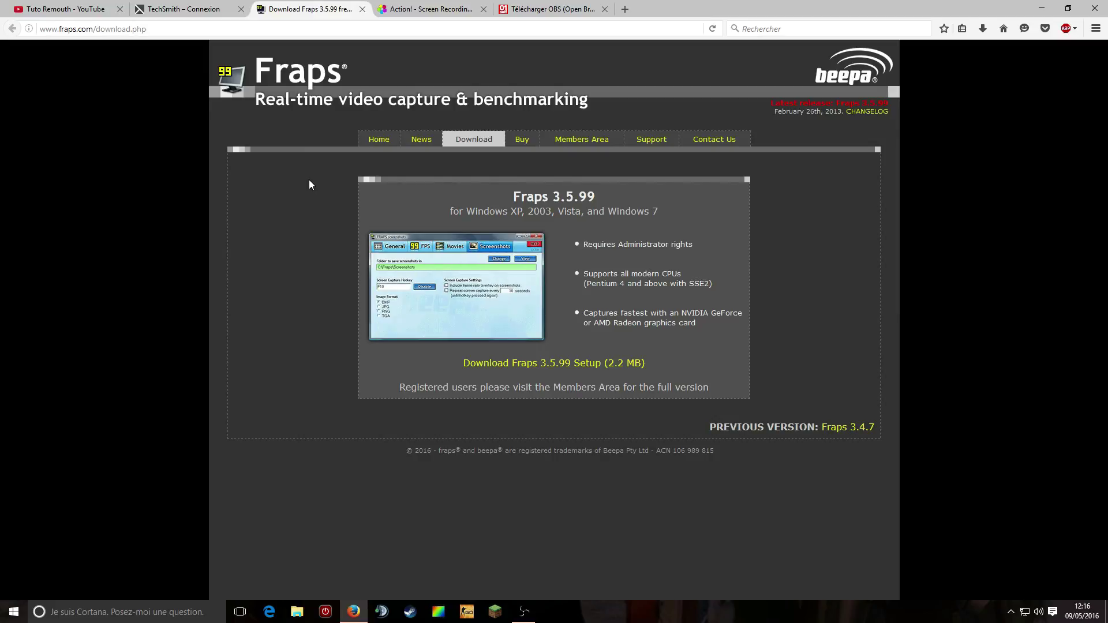
{"action": "left_click", "coordinate": [190, 7]}
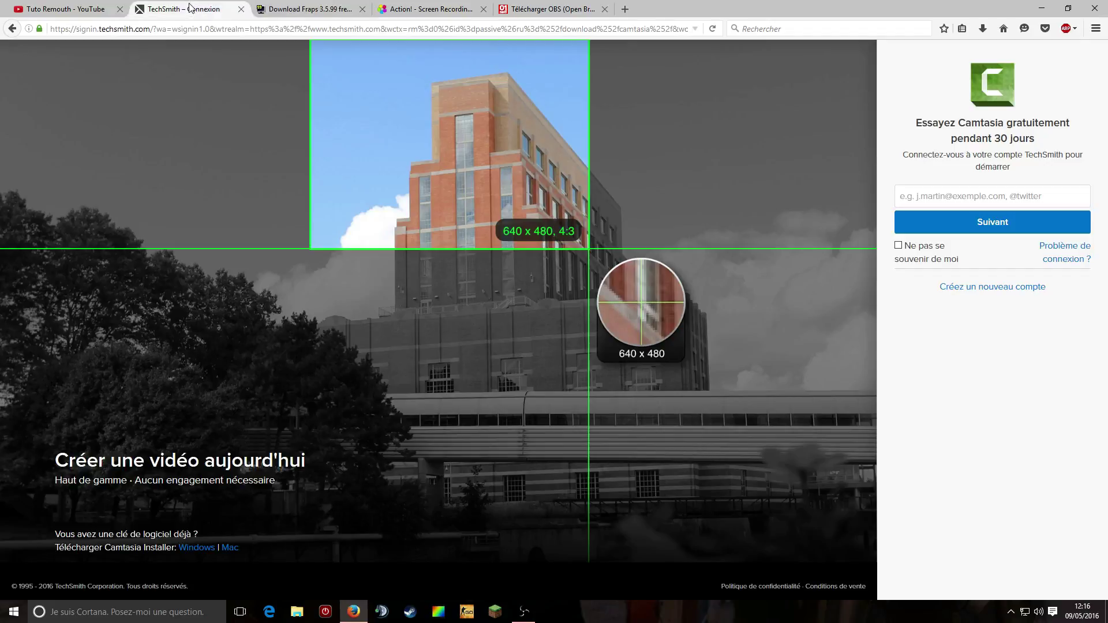